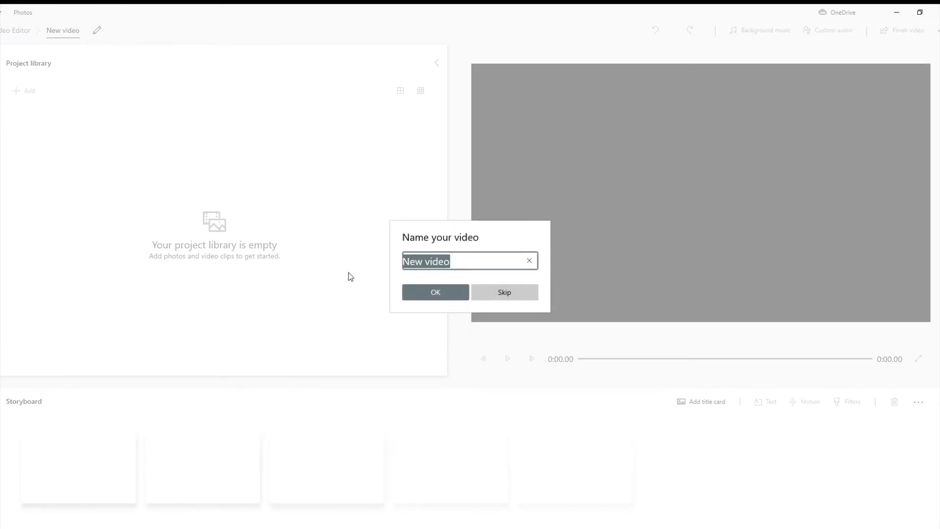
# - Name the new video project Test
pyautogui.write('Test')
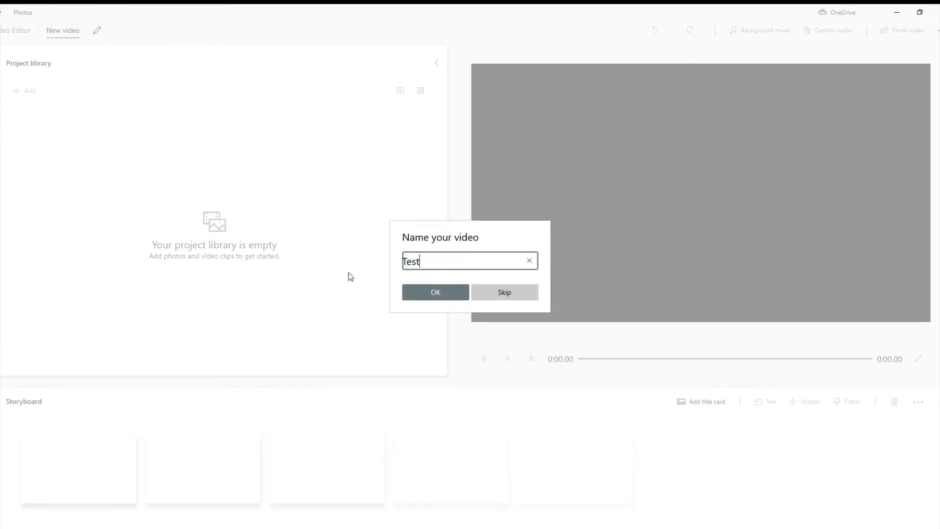
pyautogui.click(435, 292)
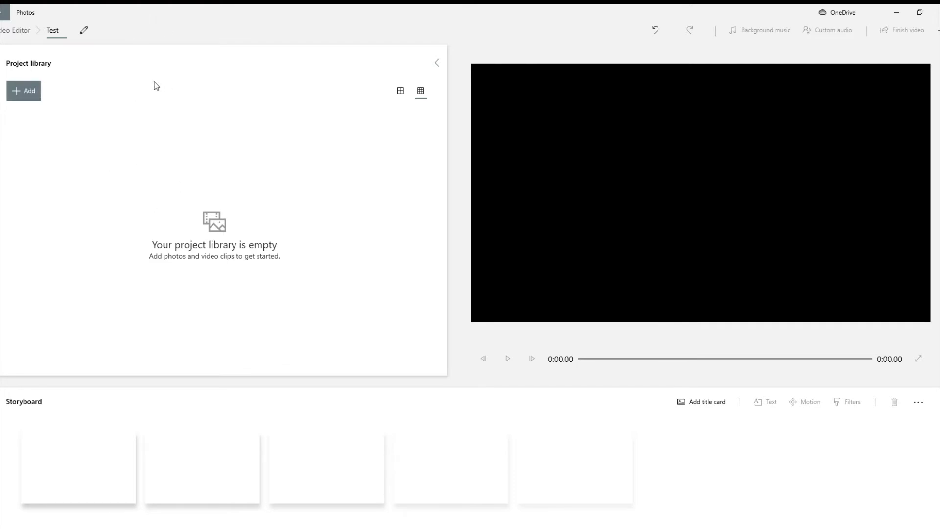
# - Import the video clip into the project library and place it in the storyboard
pyautogui.click(27, 96)
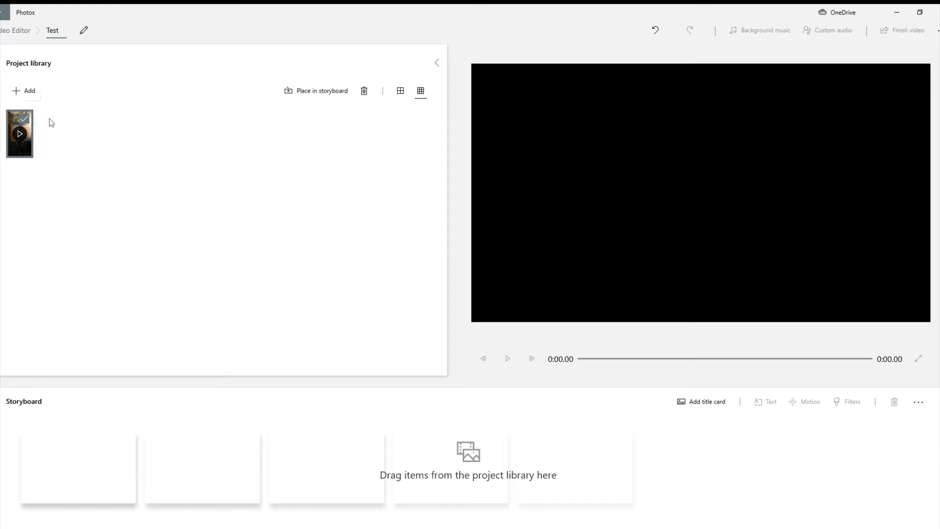
pyautogui.click(325, 91)
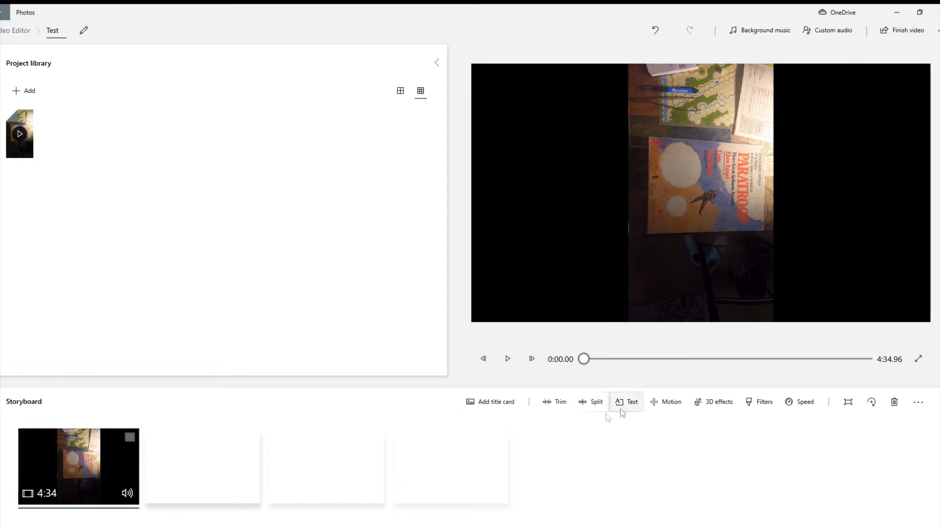
# - Rotate the storyboard clip until the game box cover reads upright and fills the frame
pyautogui.click(872, 403)
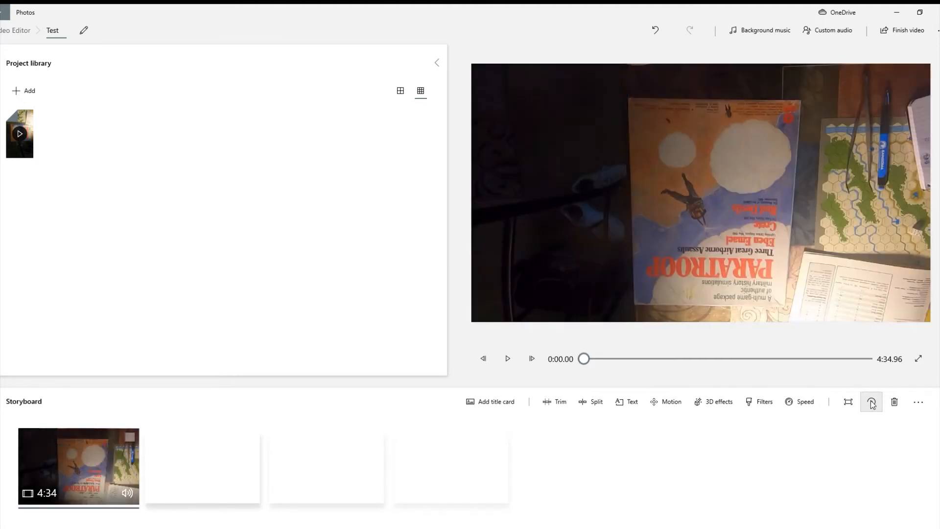
pyautogui.click(872, 403)
pyautogui.click(873, 402)
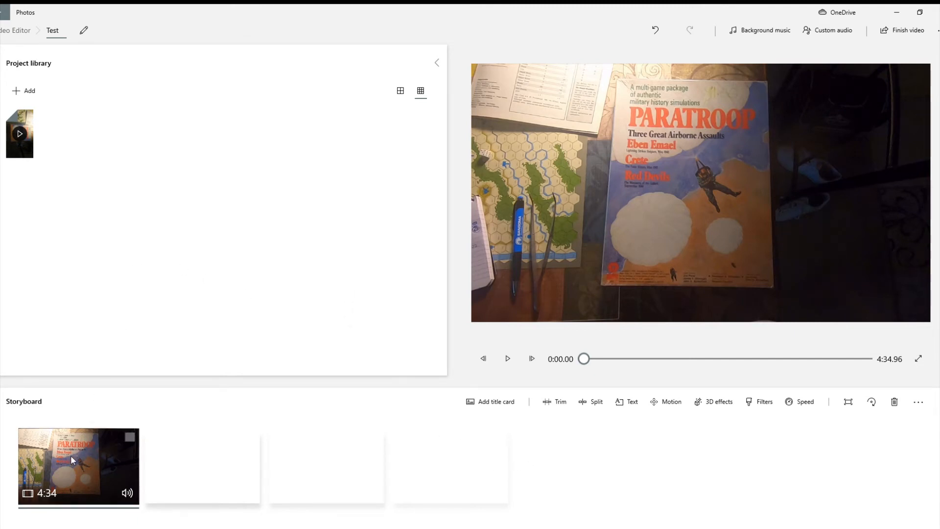
# - Add a title card before the clip and set its duration to 10 seconds
pyautogui.click(489, 401)
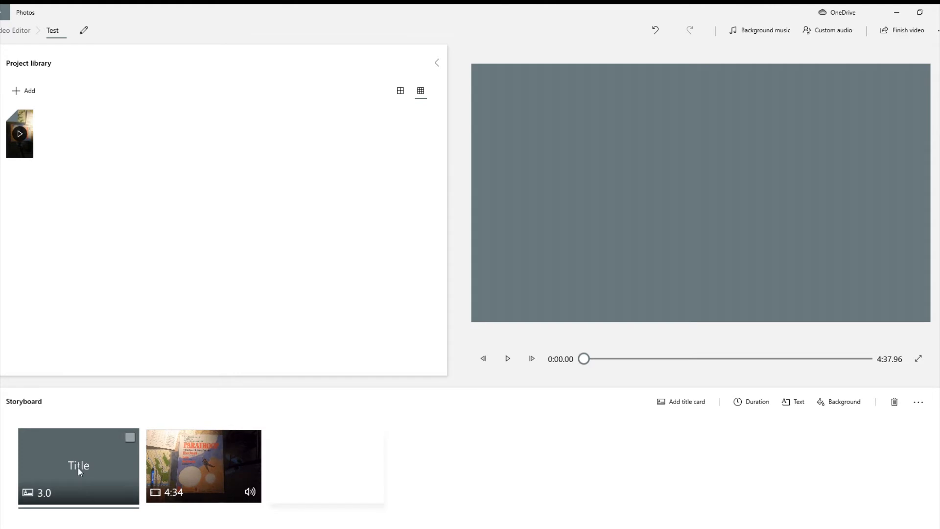
pyautogui.click(759, 406)
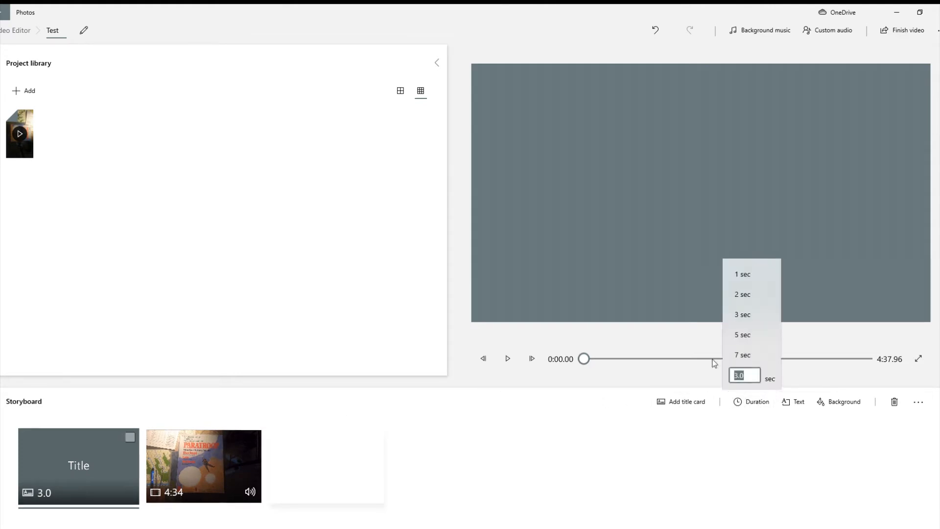
pyautogui.write('10')
pyautogui.press('Return')
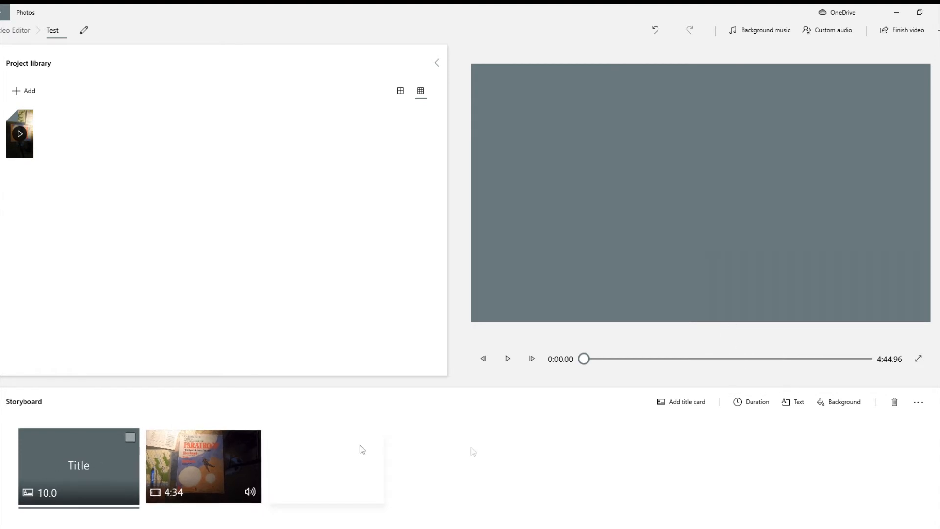
# - Set the opening title card's background color to black
pyautogui.click(827, 404)
pyautogui.click(917, 380)
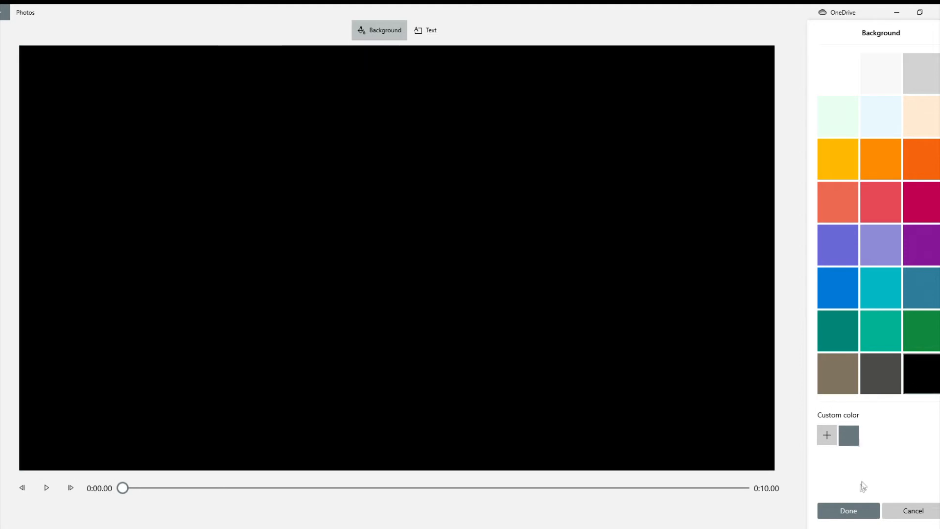
pyautogui.click(847, 511)
# - Extend the title text so it spans the opening card's full 10 seconds
pyautogui.click(793, 400)
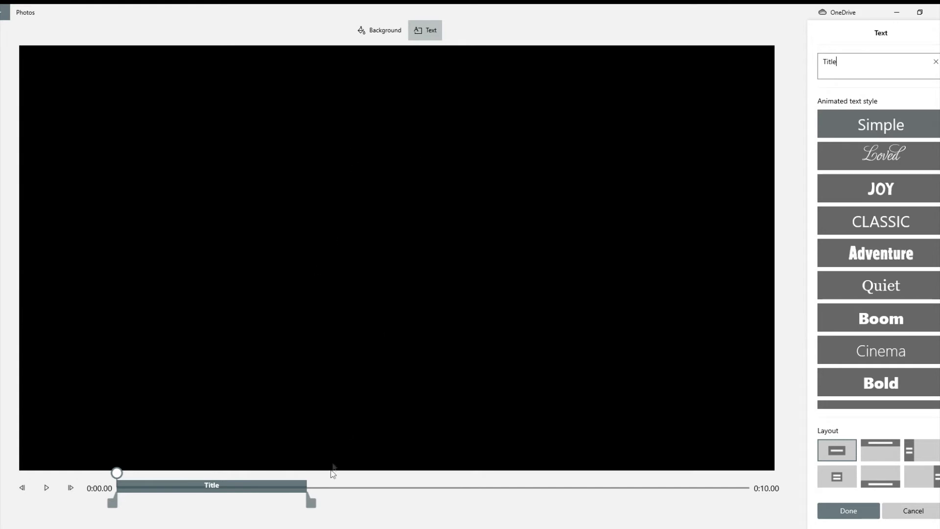
pyautogui.moveTo(311, 503); pyautogui.dragTo(754, 504)
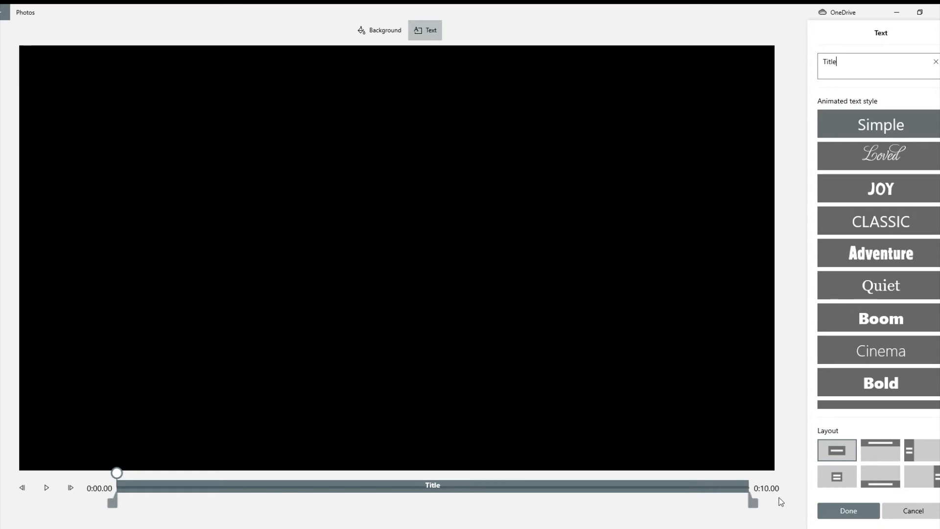
# - Apply the Quiet text style to the title and compare the layouts, settling on the second centered layout
pyautogui.click(878, 289)
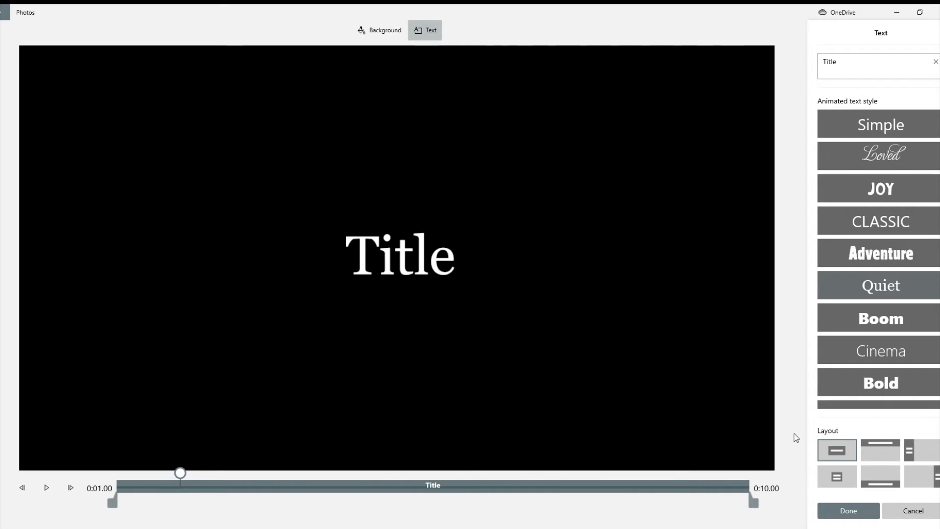
pyautogui.click(883, 443)
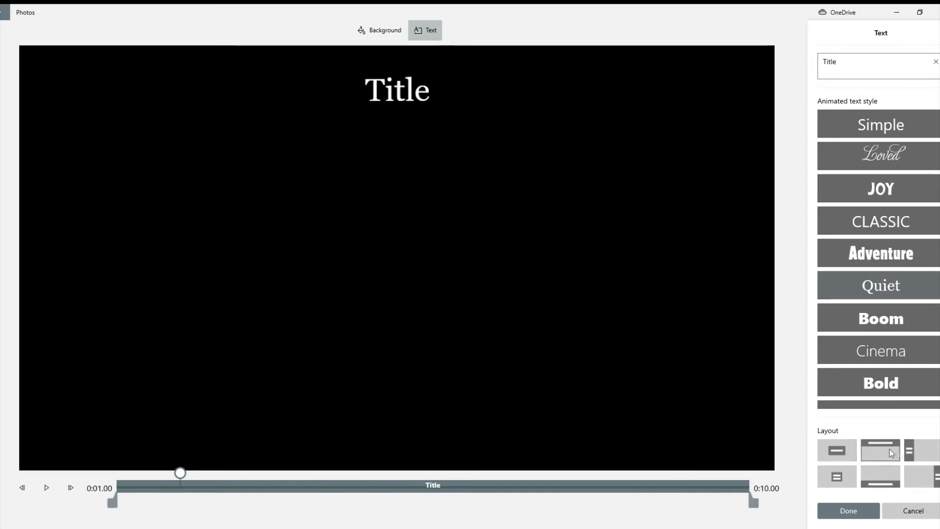
pyautogui.click(914, 447)
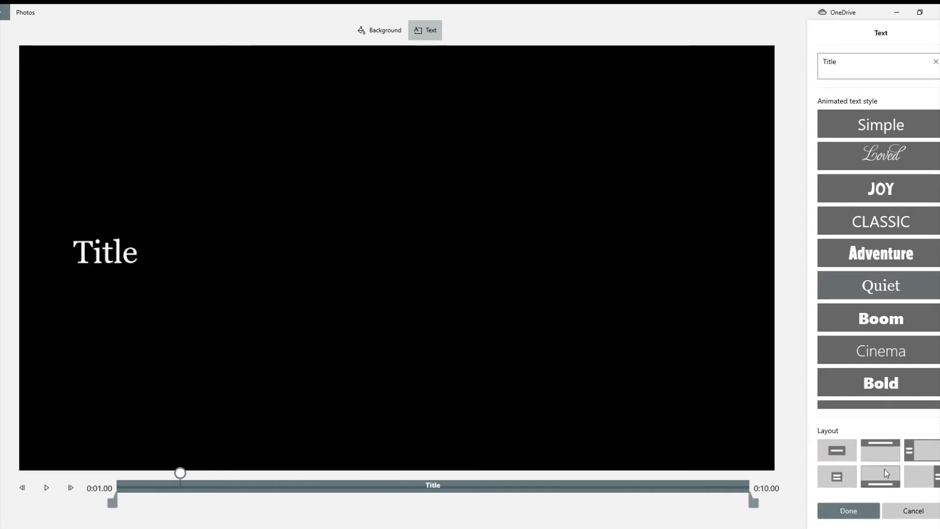
pyautogui.click(906, 478)
pyautogui.click(872, 481)
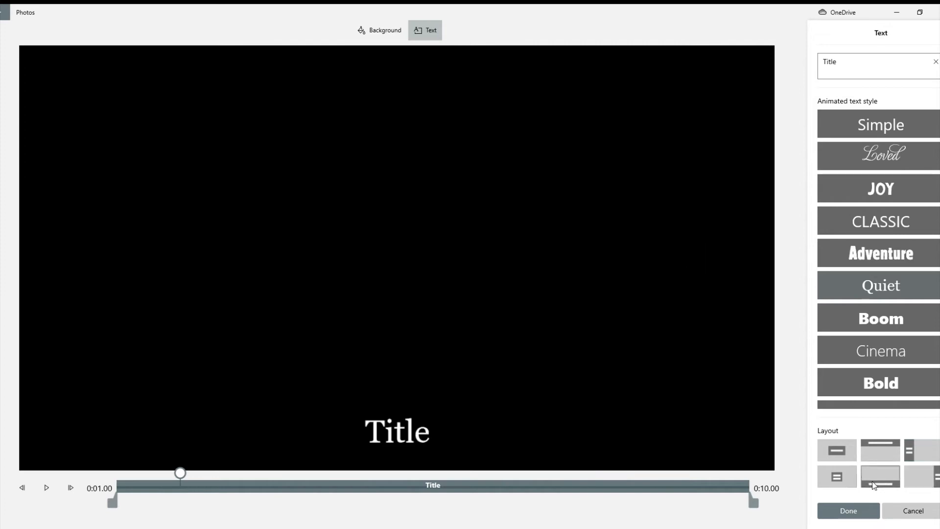
pyautogui.click(833, 478)
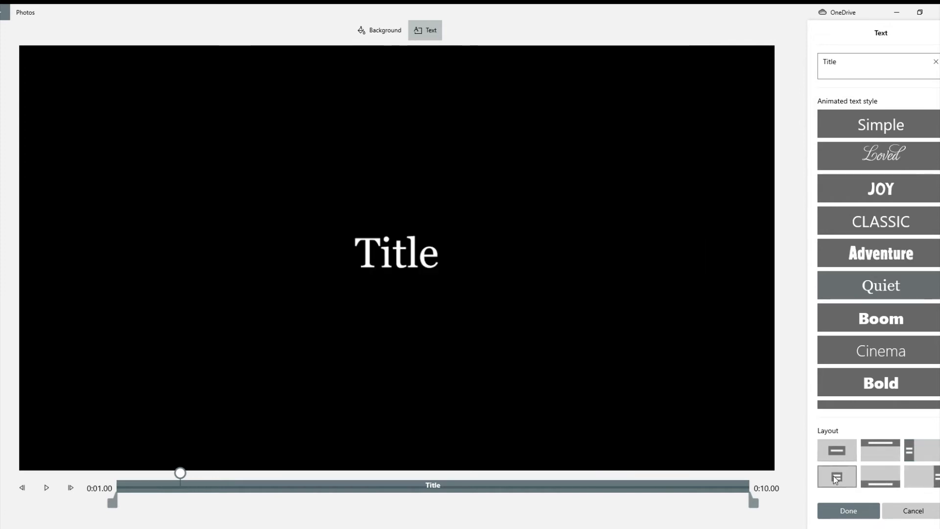
# - Replace the opening card's title text with "test video", "1 2" and "3" on three separate lines
pyautogui.click(850, 68)
pyautogui.moveTo(850, 67); pyautogui.dragTo(810, 69)
pyautogui.write('test video')
pyautogui.press('Return')
pyautogui.write('1 2')
pyautogui.press('Return')
pyautogui.write('3')
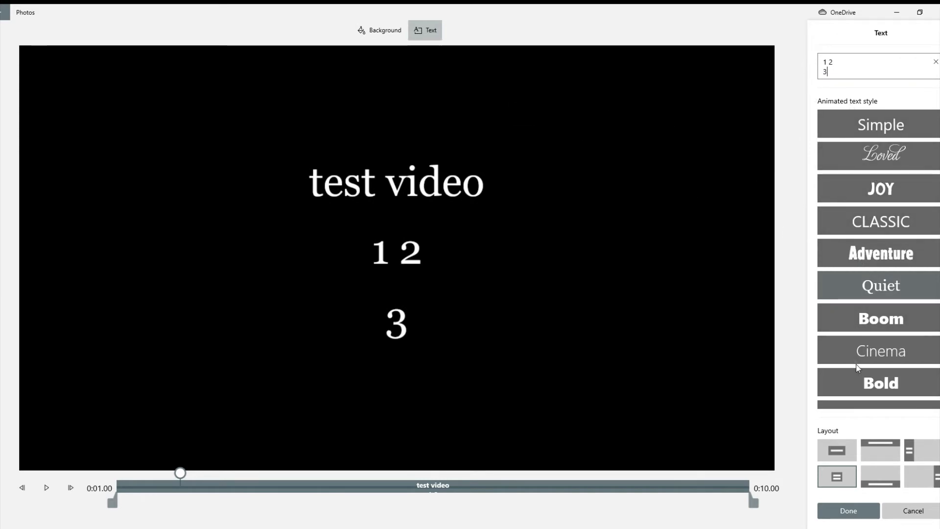
pyautogui.click(849, 511)
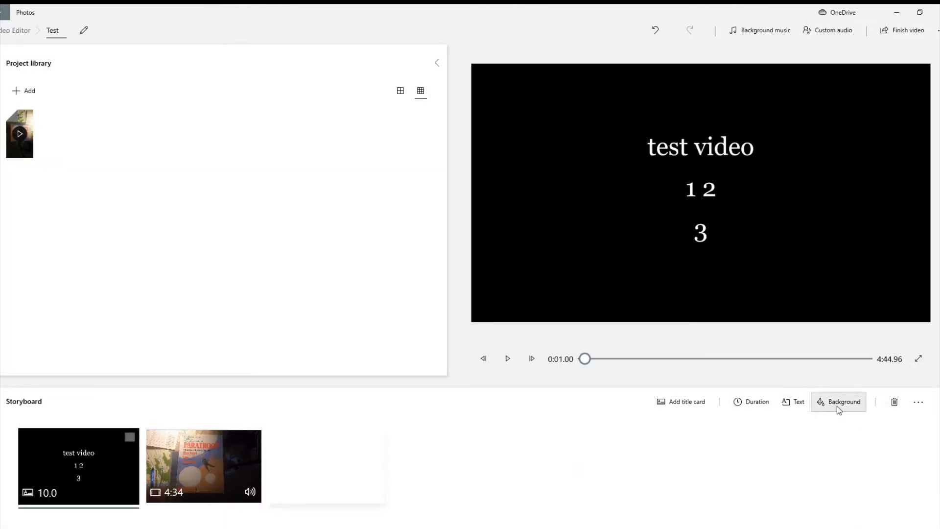
# - Try the Chilled, Fine Print, Pixel, Cartoon and Impact text styles on the opening title
pyautogui.click(794, 403)
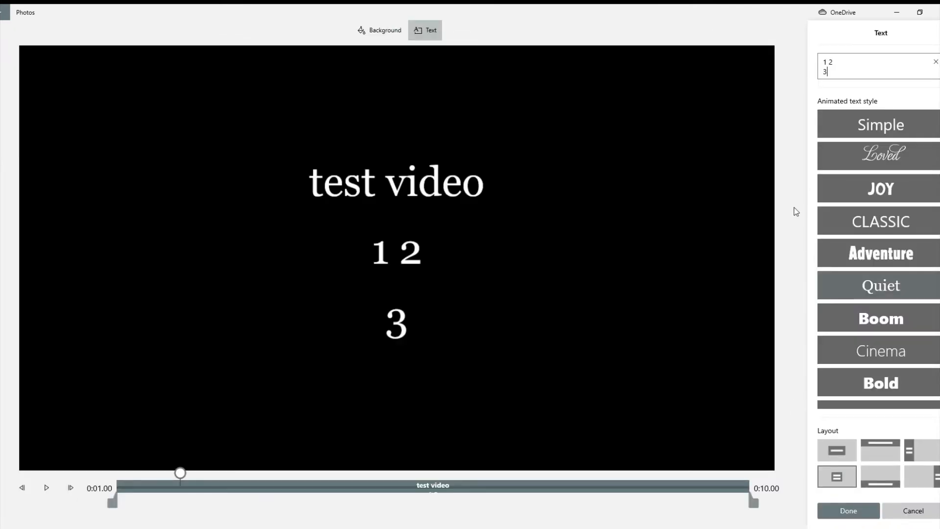
pyautogui.scroll(-5, 862, 304)
pyautogui.click(879, 334)
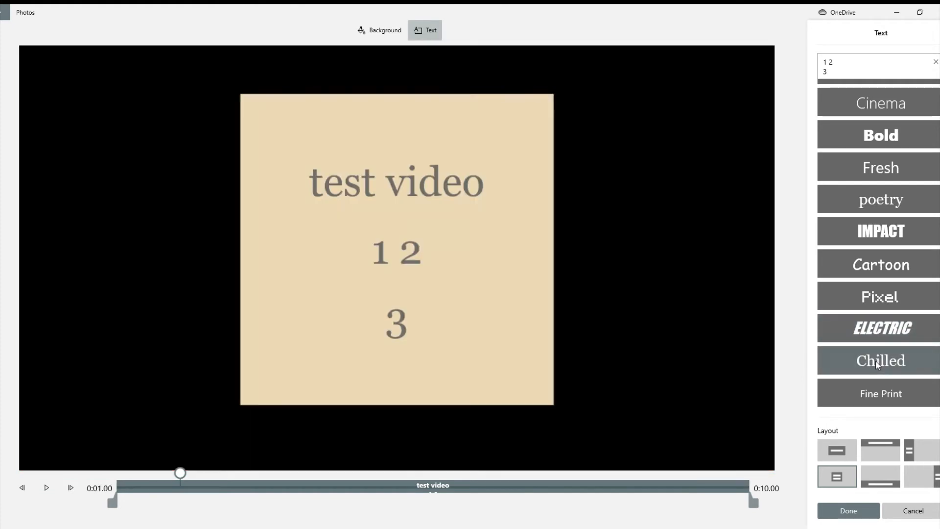
pyautogui.click(880, 395)
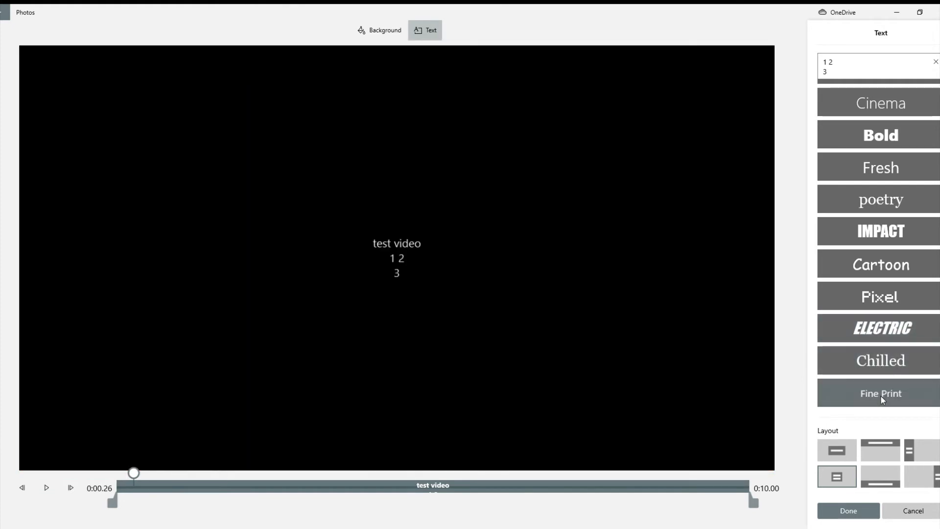
pyautogui.click(880, 297)
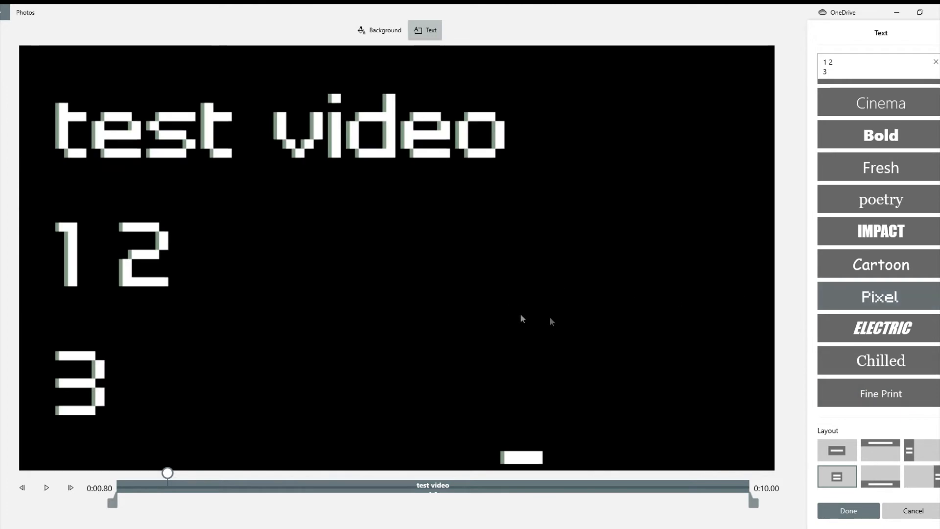
pyautogui.click(883, 263)
pyautogui.click(882, 231)
# - Try the Fresh, Poetry, Bold, Cinema, Boom, Quiet and Adventure text styles on the opening title
pyautogui.scroll(2, 887, 329)
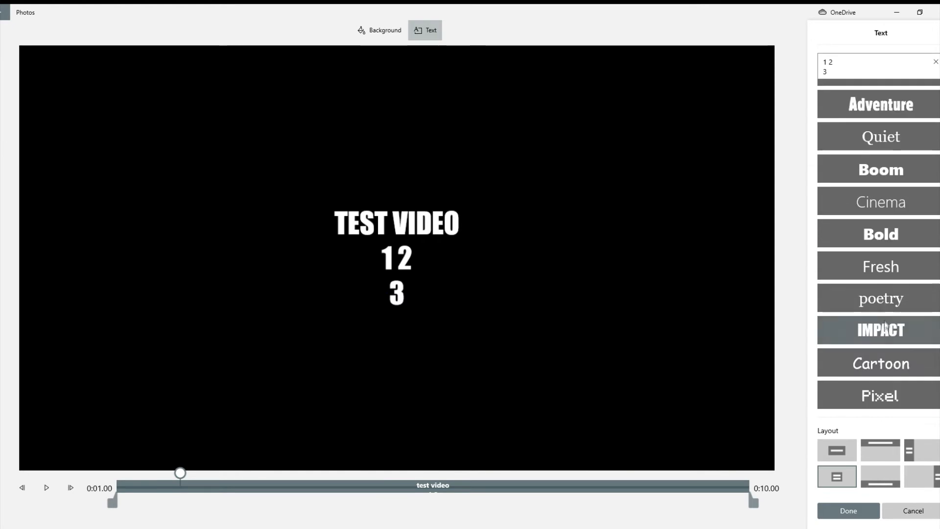
pyautogui.click(880, 267)
pyautogui.click(880, 301)
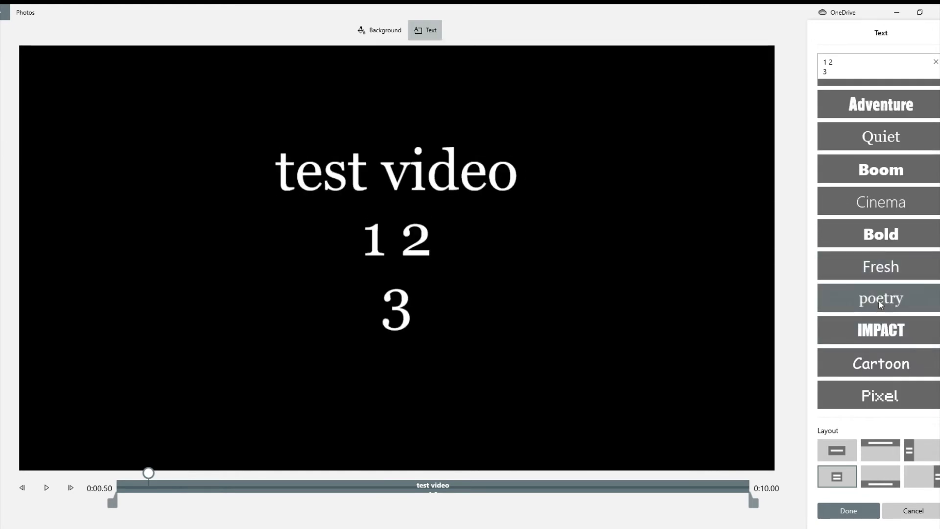
pyautogui.click(880, 236)
pyautogui.click(879, 206)
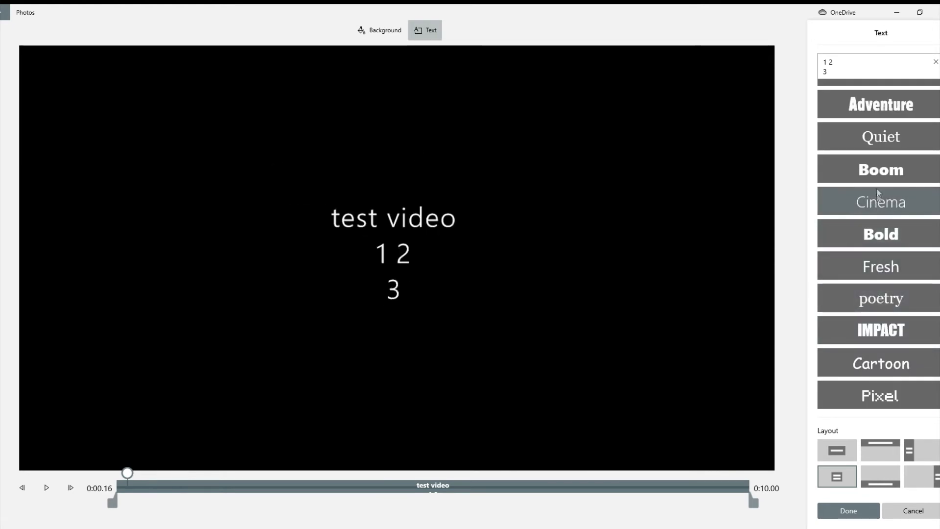
pyautogui.click(881, 170)
pyautogui.click(881, 139)
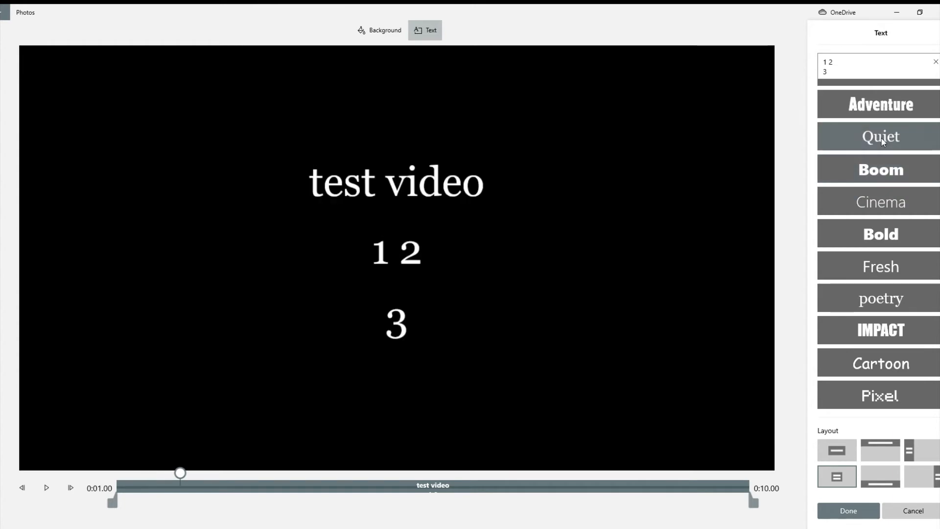
pyautogui.click(881, 104)
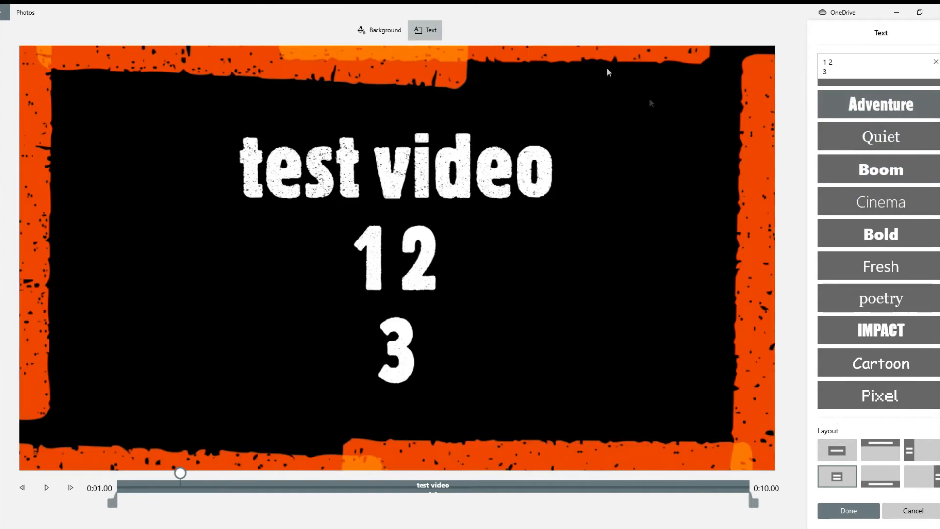
# - Try the Loved text style, settle on Simple for the opening title and save the change
pyautogui.scroll(3, 860, 190)
pyautogui.click(870, 169)
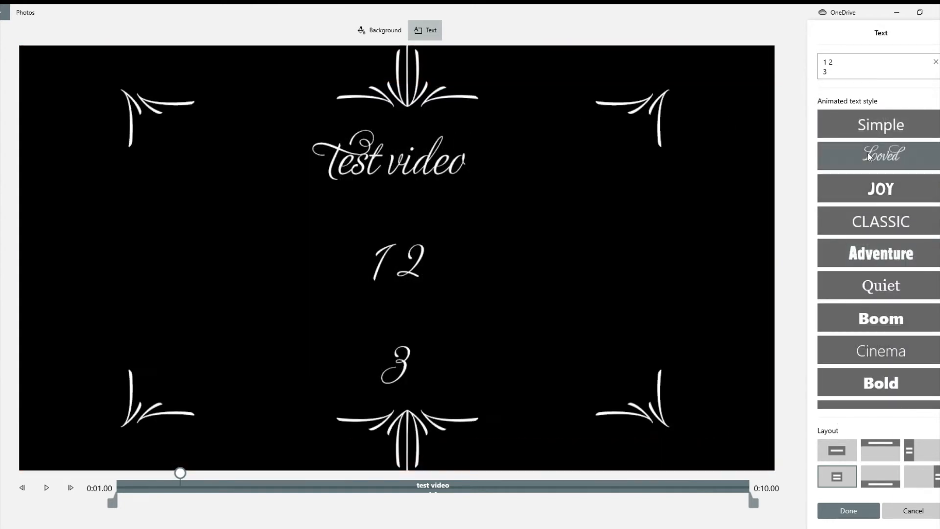
pyautogui.click(868, 125)
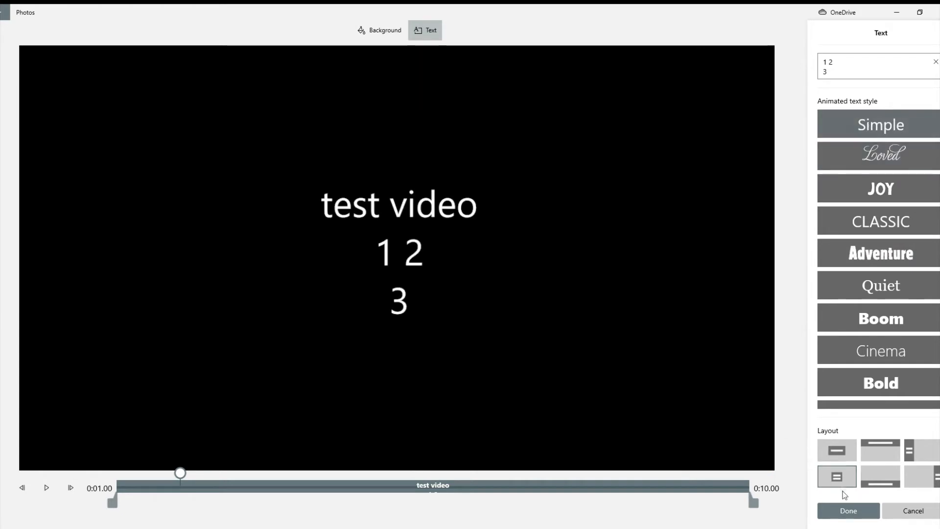
pyautogui.click(849, 511)
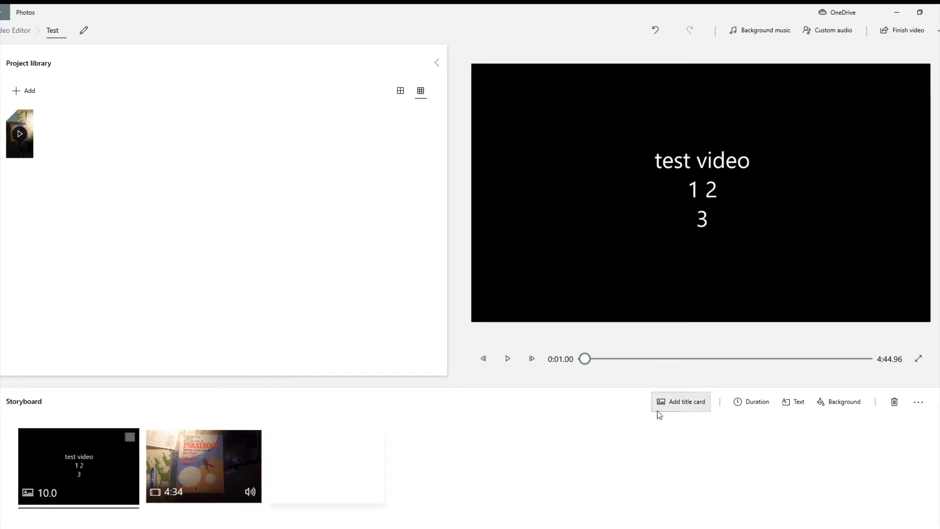
# - Add a second title card and move it to the end of the storyboard, after the clip
pyautogui.click(676, 405)
pyautogui.moveTo(84, 467); pyautogui.dragTo(363, 482)
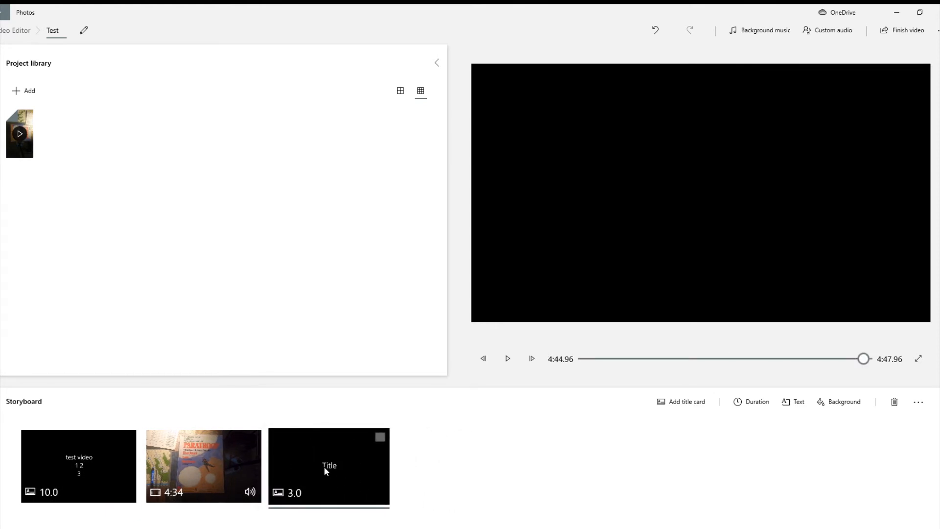
# - Set the closing title card's duration to 15 seconds
pyautogui.click(762, 412)
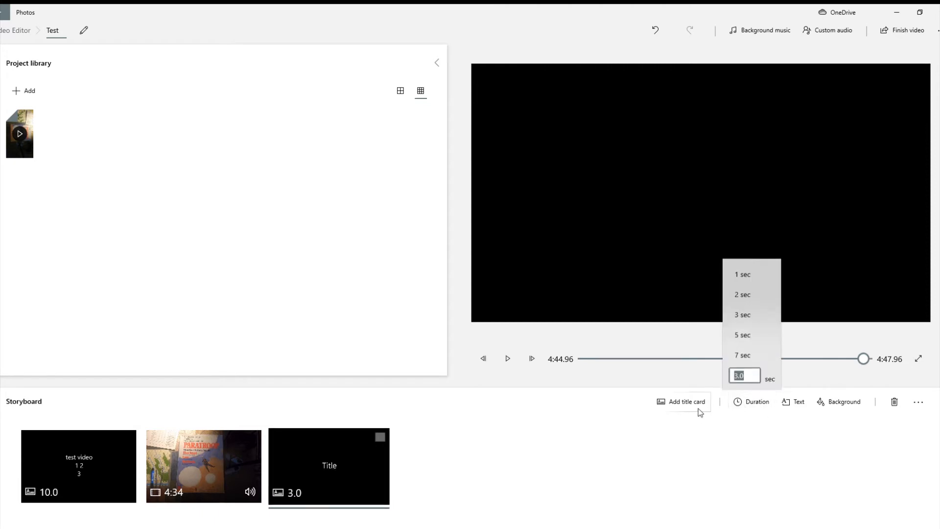
pyautogui.write('15')
pyautogui.press('Return')
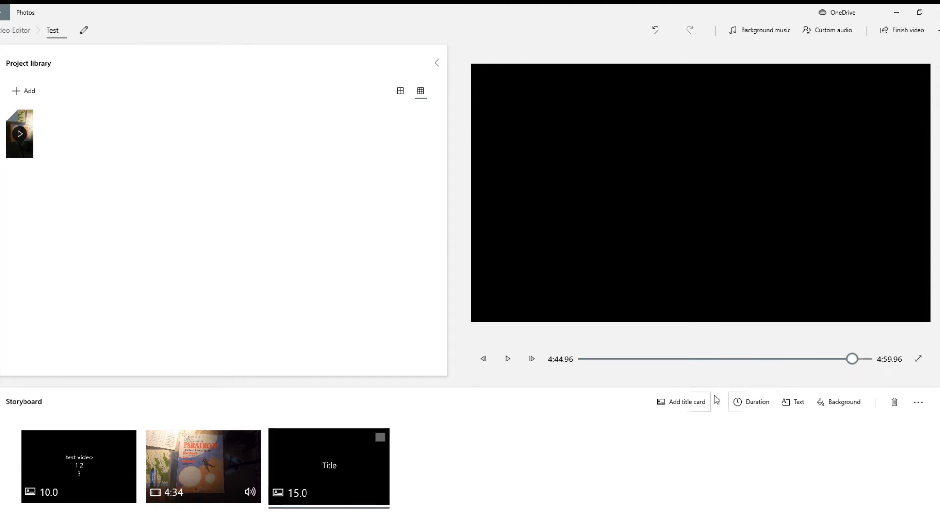
# - Extend the closing title's text across the card's full 15 seconds and change it to "Thanks for watching.", saving the change
pyautogui.click(792, 404)
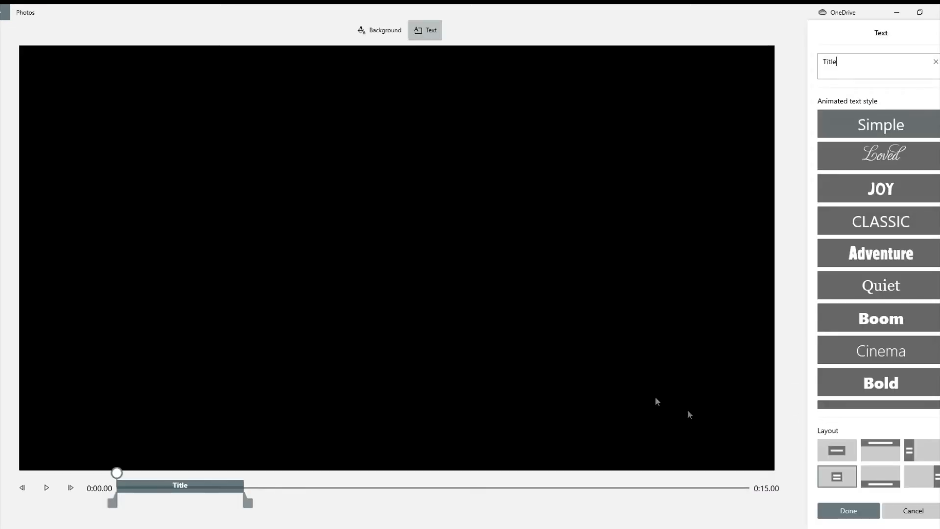
pyautogui.moveTo(246, 502); pyautogui.dragTo(774, 496)
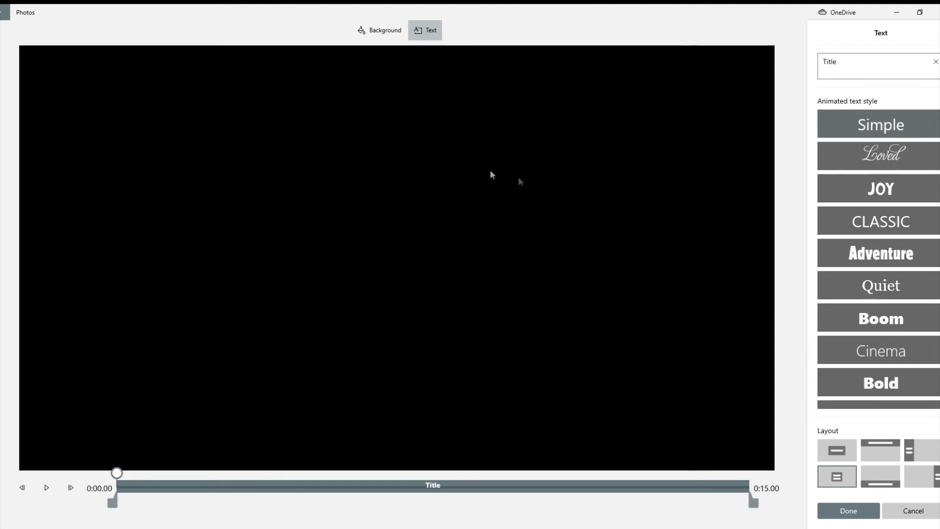
pyautogui.click(862, 68)
pyautogui.hotkey('ctrl', 'a')
pyautogui.write('Thanks for')
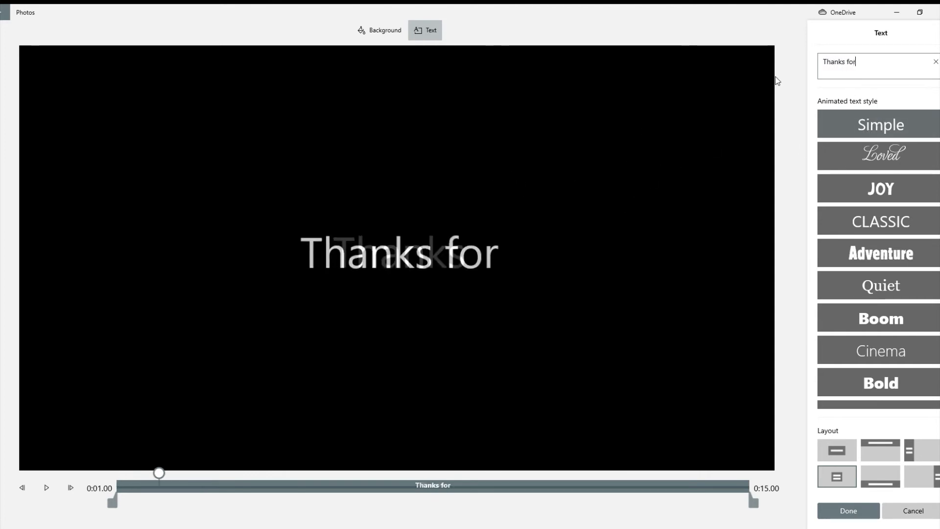
pyautogui.write(' watching')
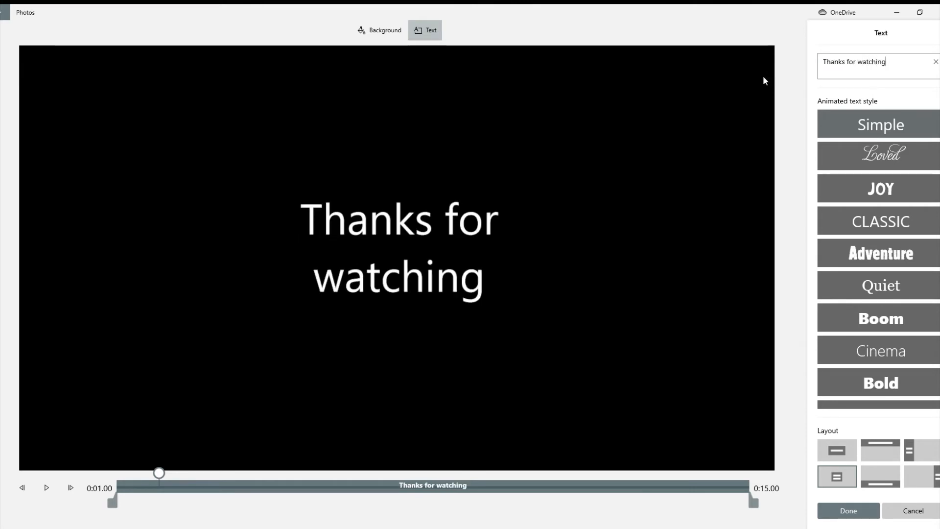
pyautogui.write('.')
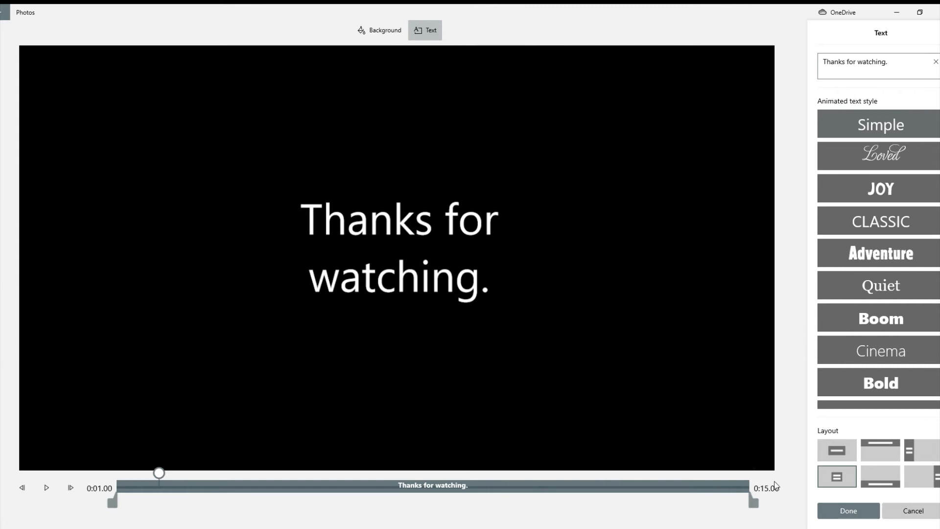
pyautogui.click(847, 511)
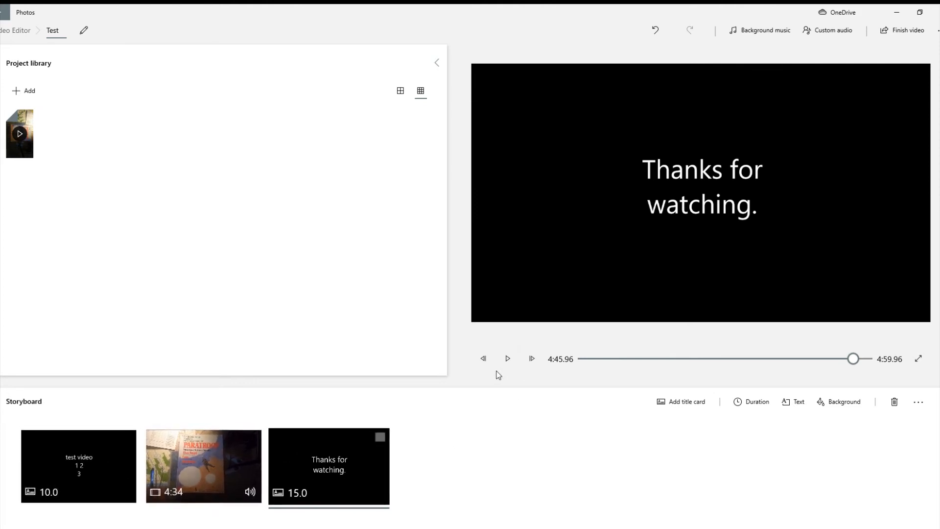
# - Preview the project from the opening title into the clip, check the closing title, and return playback to the opening title
pyautogui.click(93, 467)
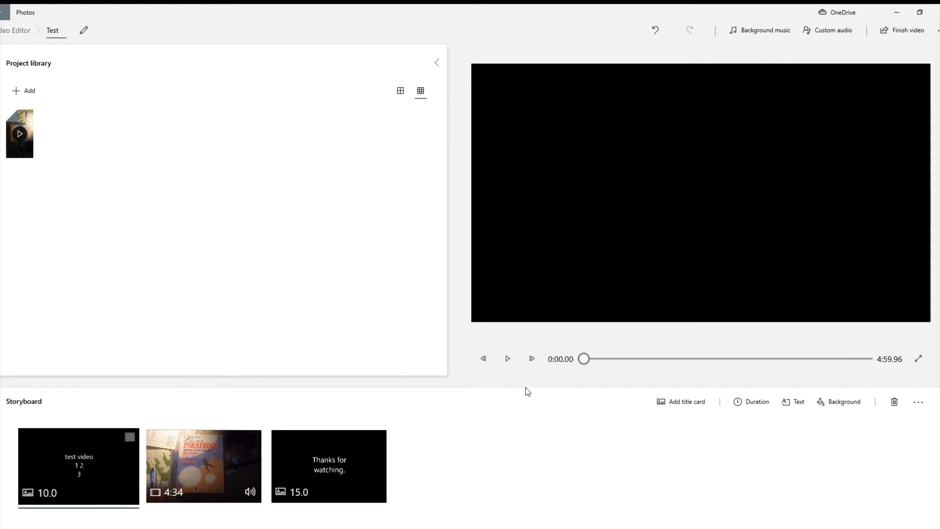
pyautogui.click(509, 360)
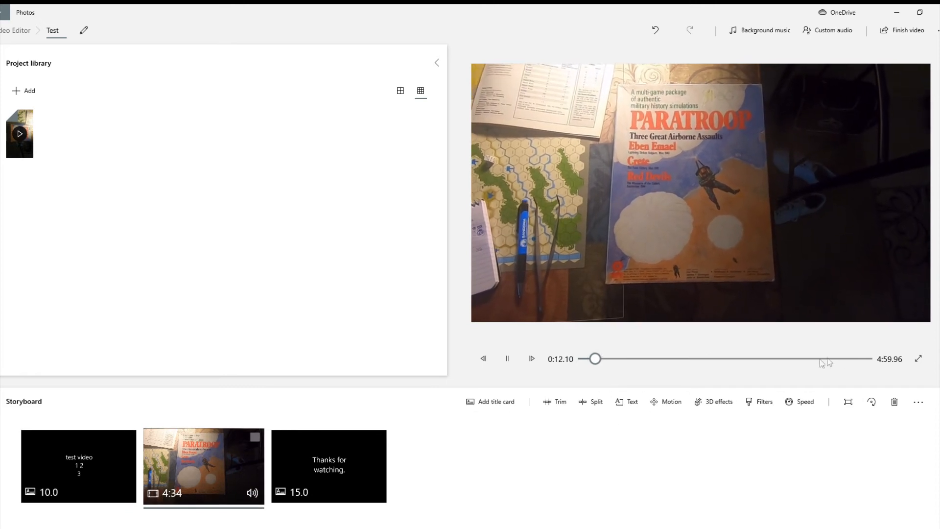
pyautogui.click(860, 359)
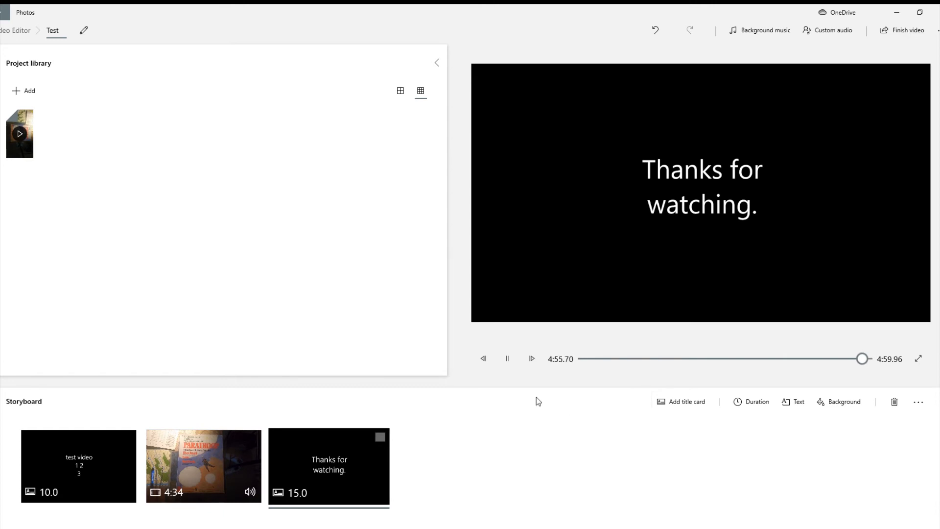
pyautogui.click(509, 361)
pyautogui.click(483, 359)
pyautogui.click(509, 358)
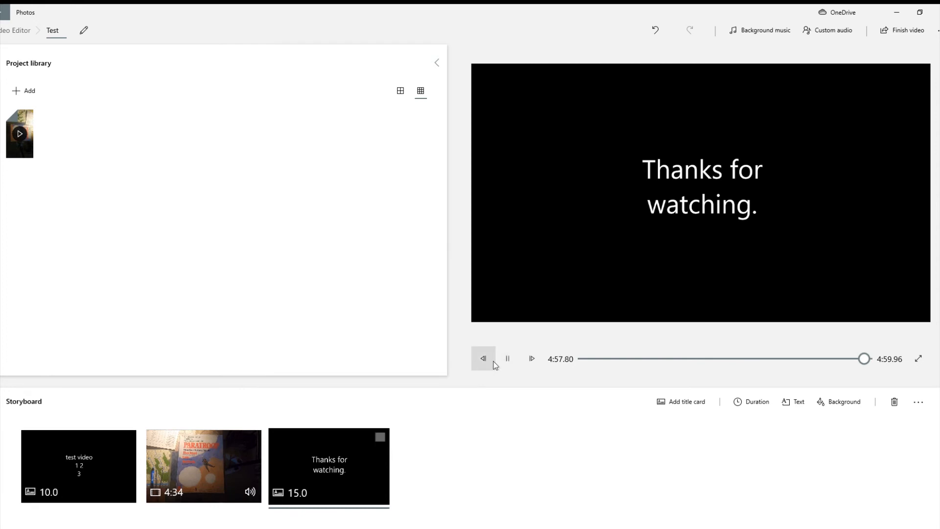
pyautogui.click(84, 464)
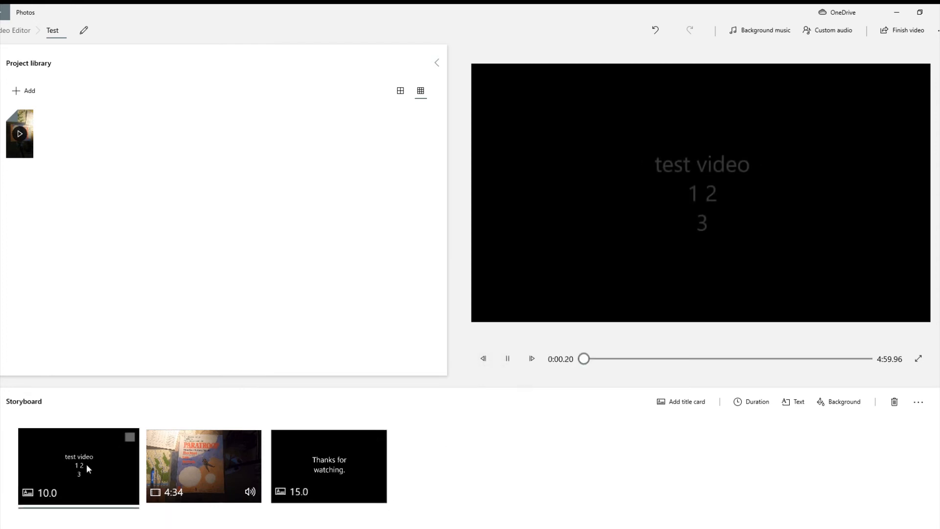
pyautogui.click(507, 358)
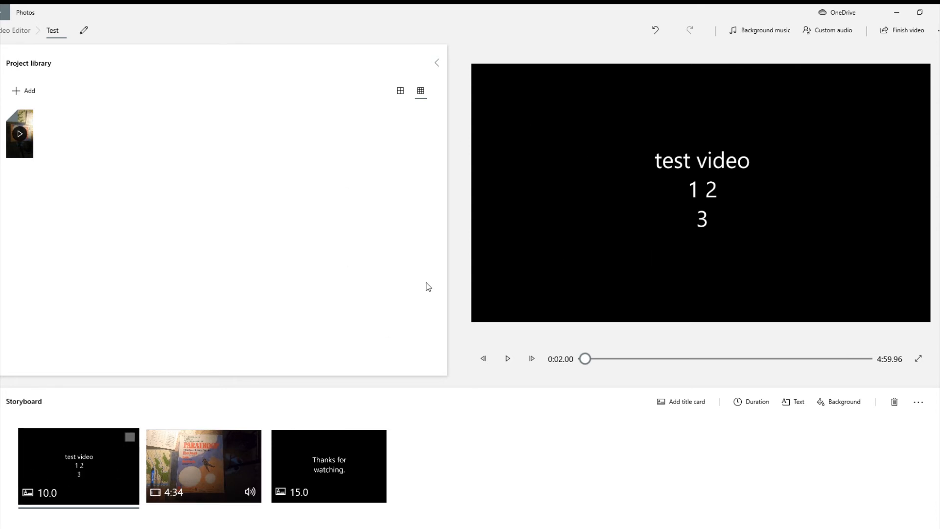
# - Check the additional export options and start exporting the finished video at High 1080p (recommended) quality
pyautogui.click(897, 31)
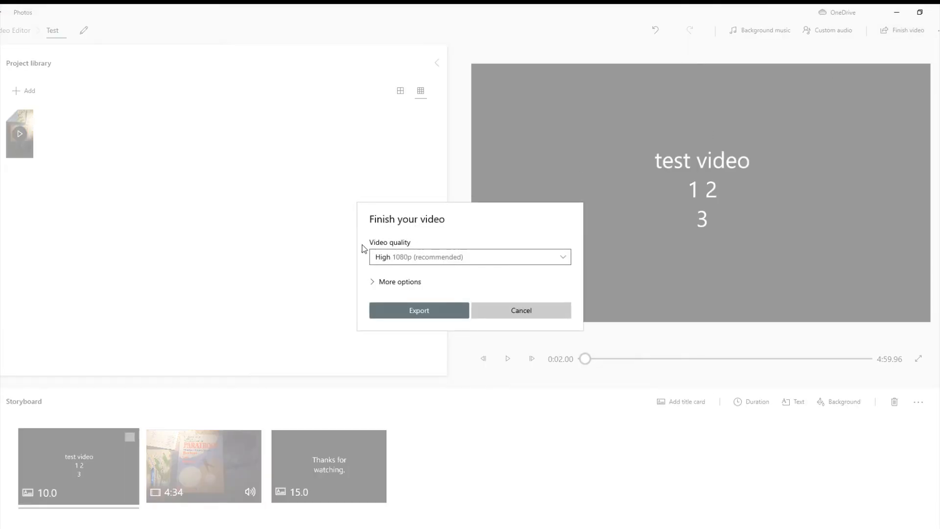
pyautogui.click(414, 283)
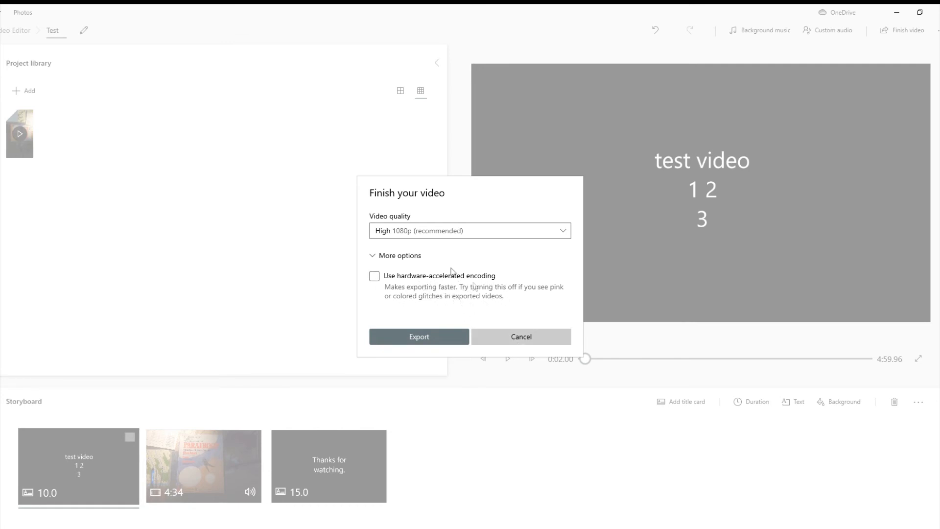
pyautogui.click(409, 256)
pyautogui.click(422, 309)
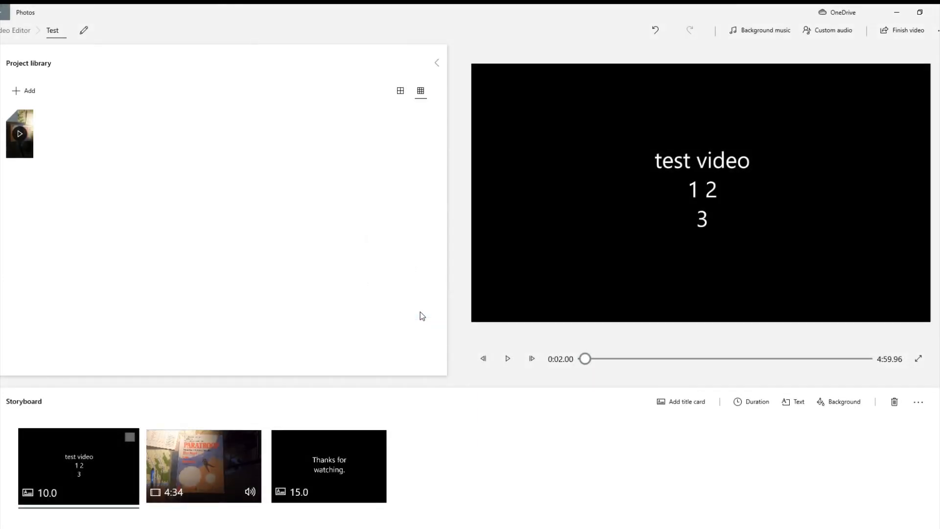